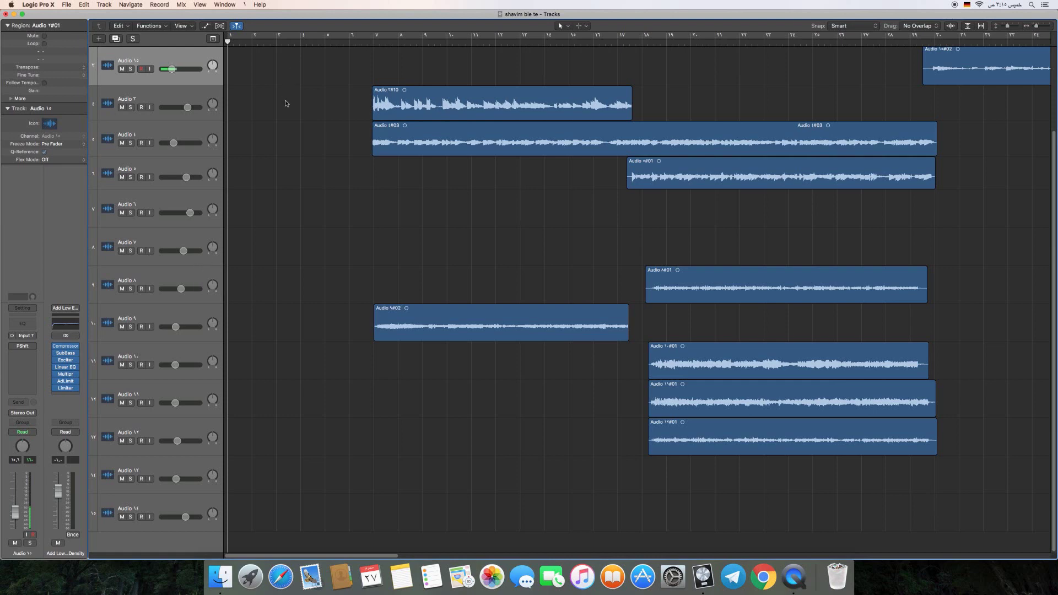
Insert a mono Pitch Shifter after the Gain plug-in on the track directly below the top visible one and reposition its window over the arrangement.
scroll(284, 103, up, 1)
scroll(280, 124, down, 1)
click(191, 91)
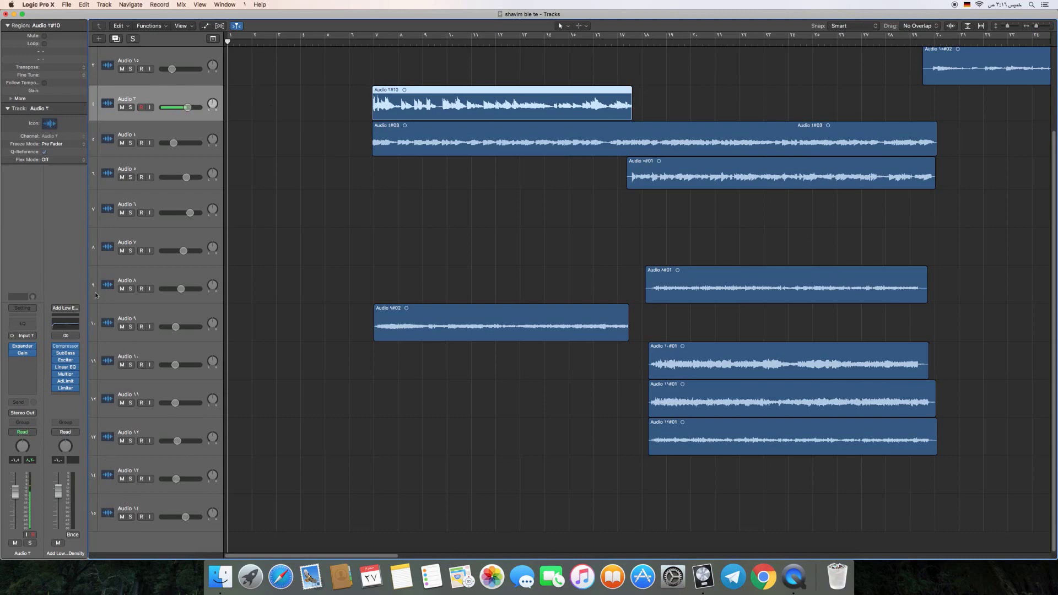
click(33, 361)
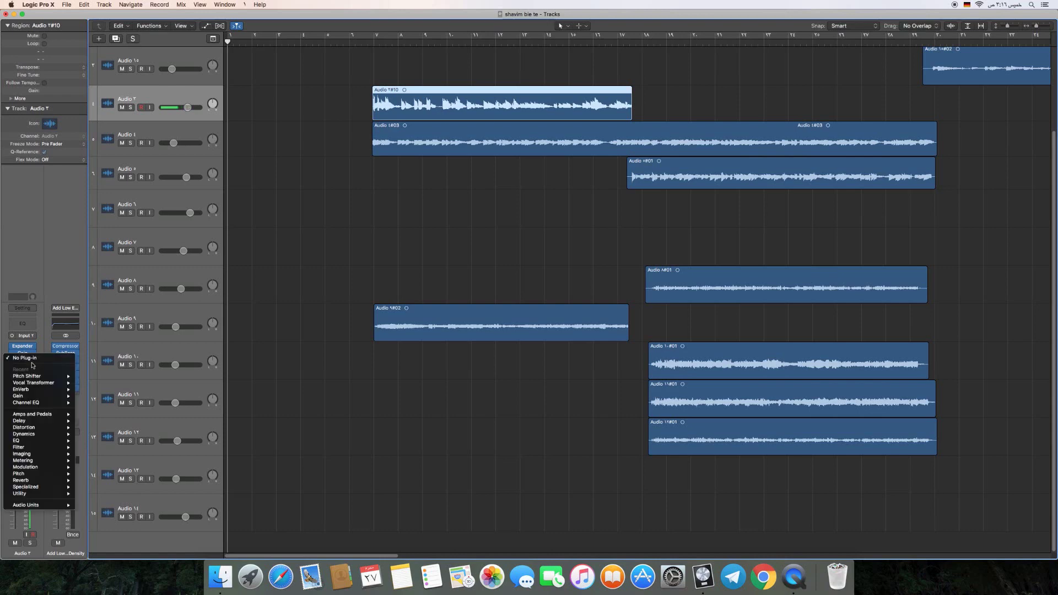
mouse_move(35, 480)
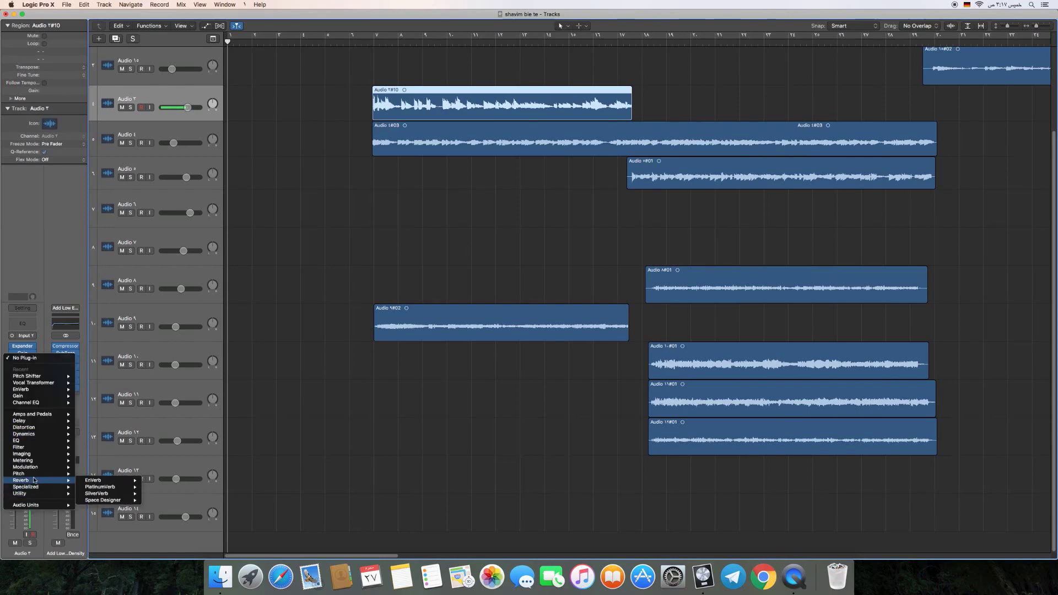
mouse_move(106, 481)
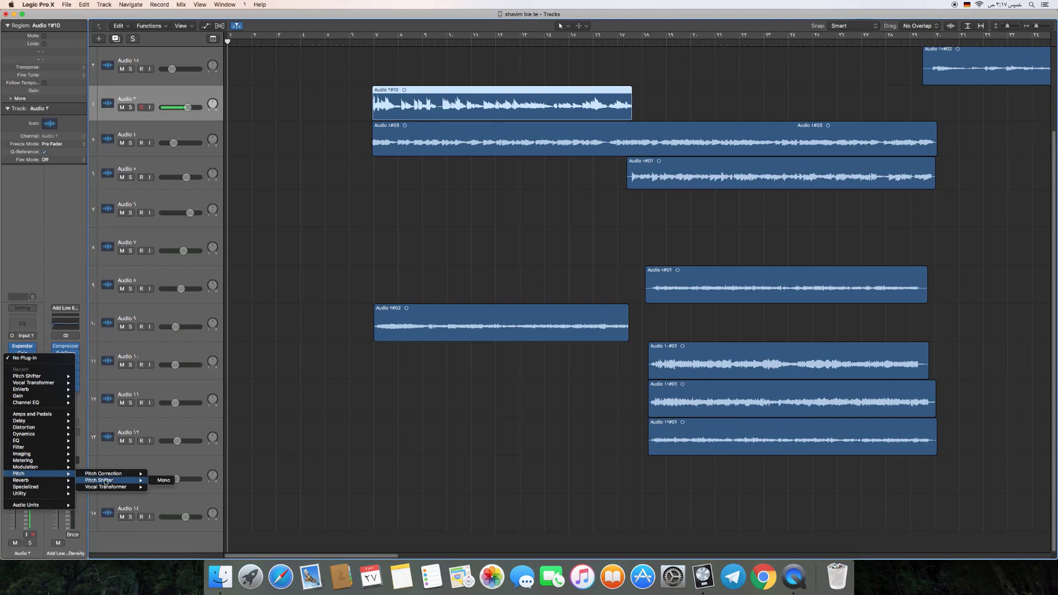
click(164, 480)
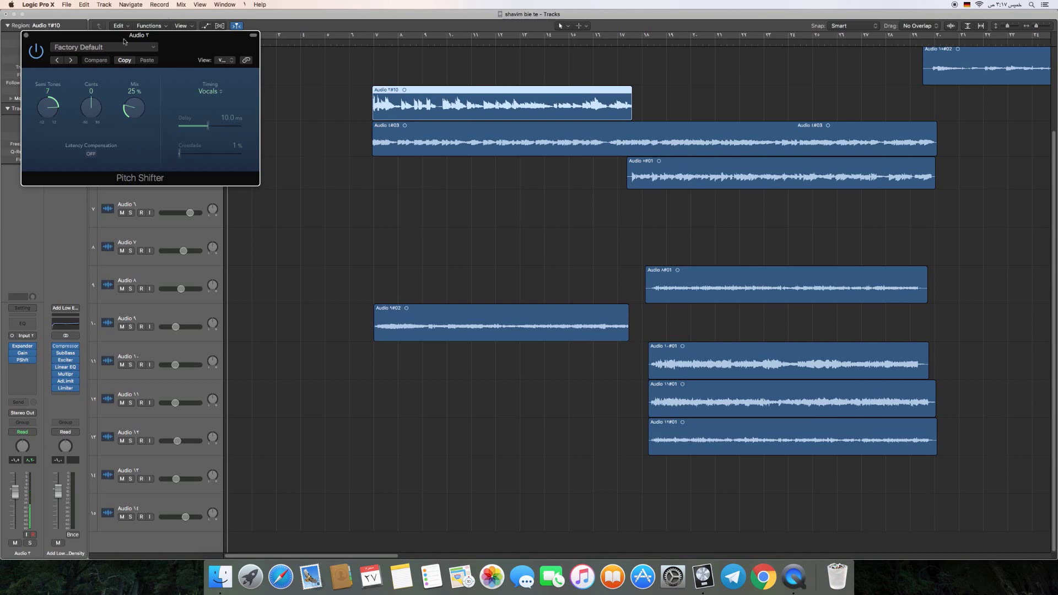
drag(124, 41, 267, 189)
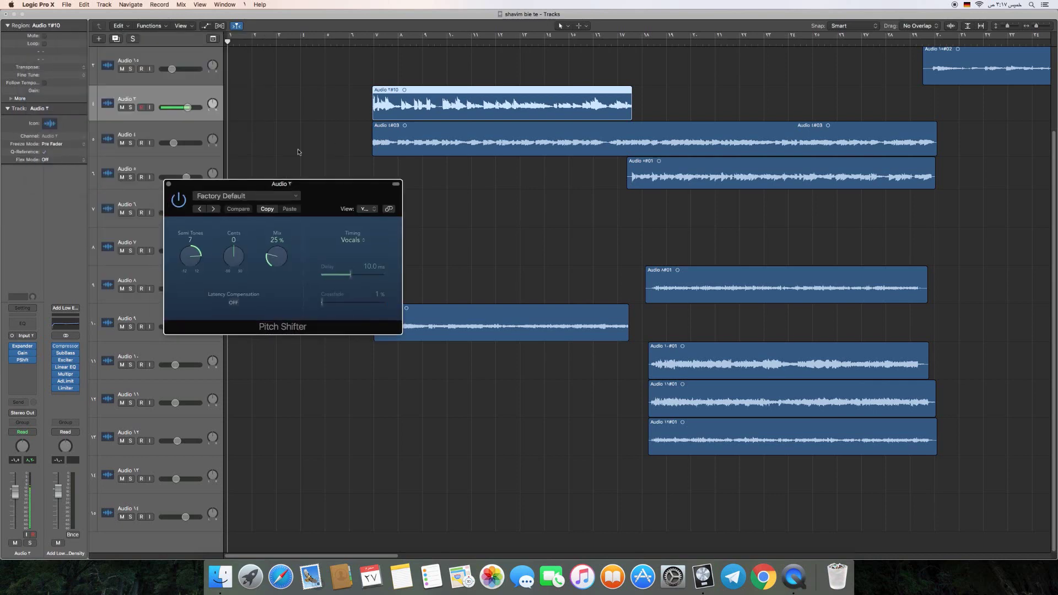
click(170, 97)
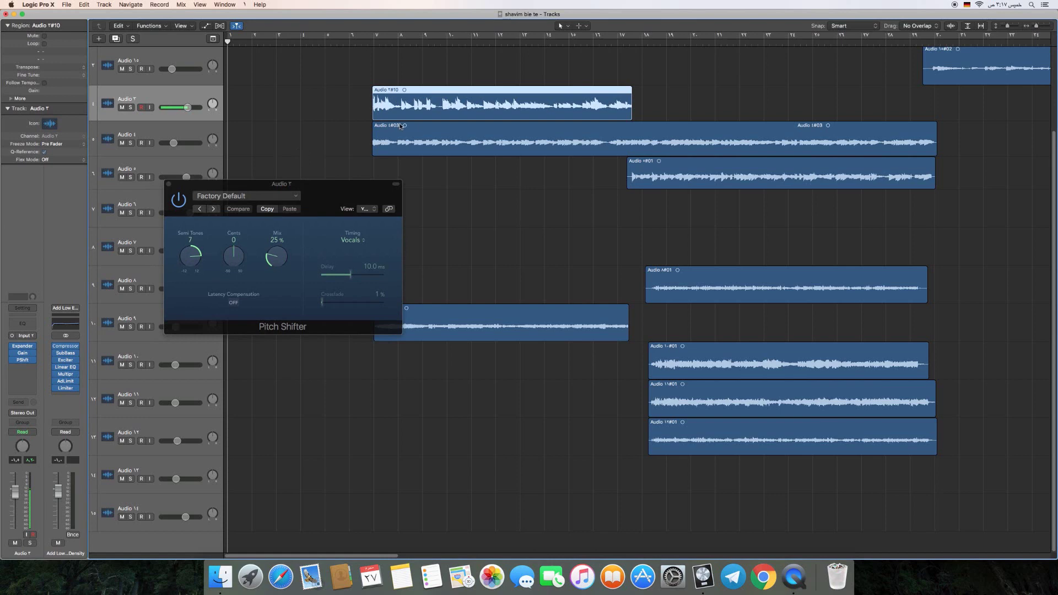
drag(311, 186, 347, 174)
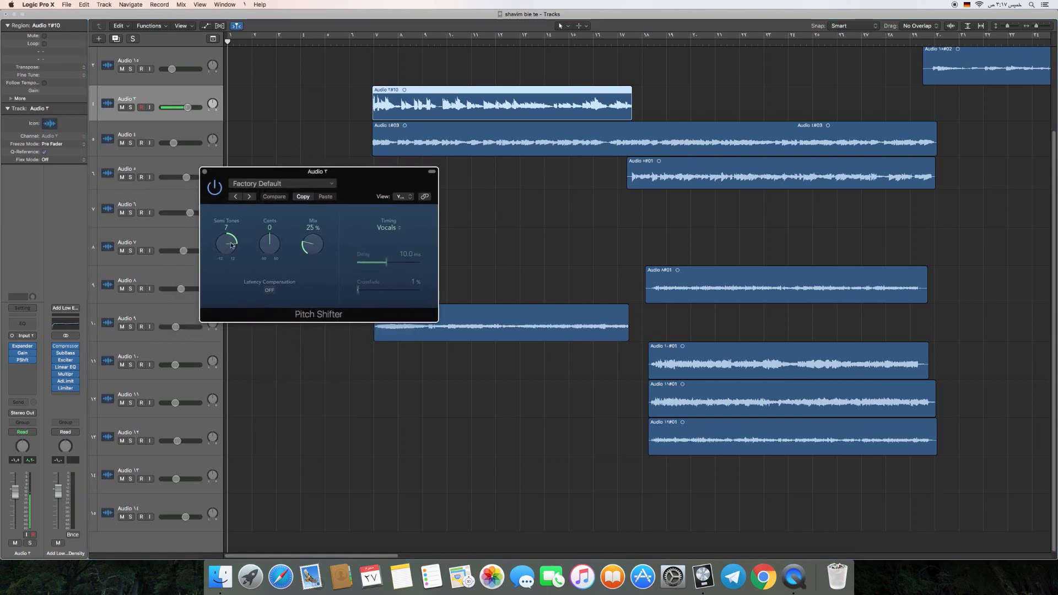
Set the Pitch Shifter's Mix to 100% and its Semi Tones to 6.
drag(241, 251, 232, 247)
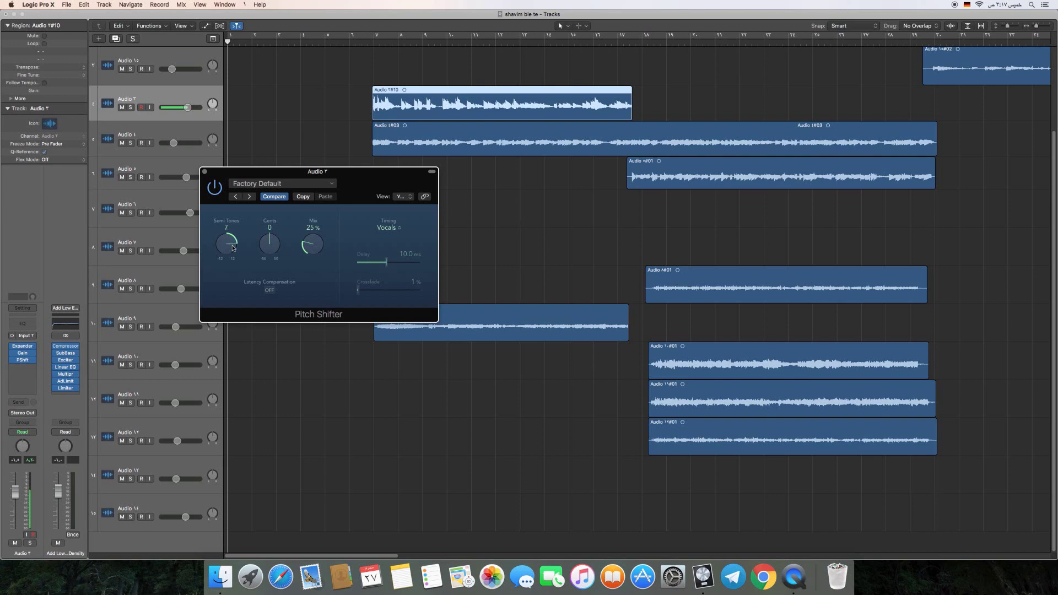
drag(233, 248, 236, 249)
drag(309, 246, 313, 217)
click(236, 242)
scroll(236, 244, down, 1)
drag(361, 174, 453, 165)
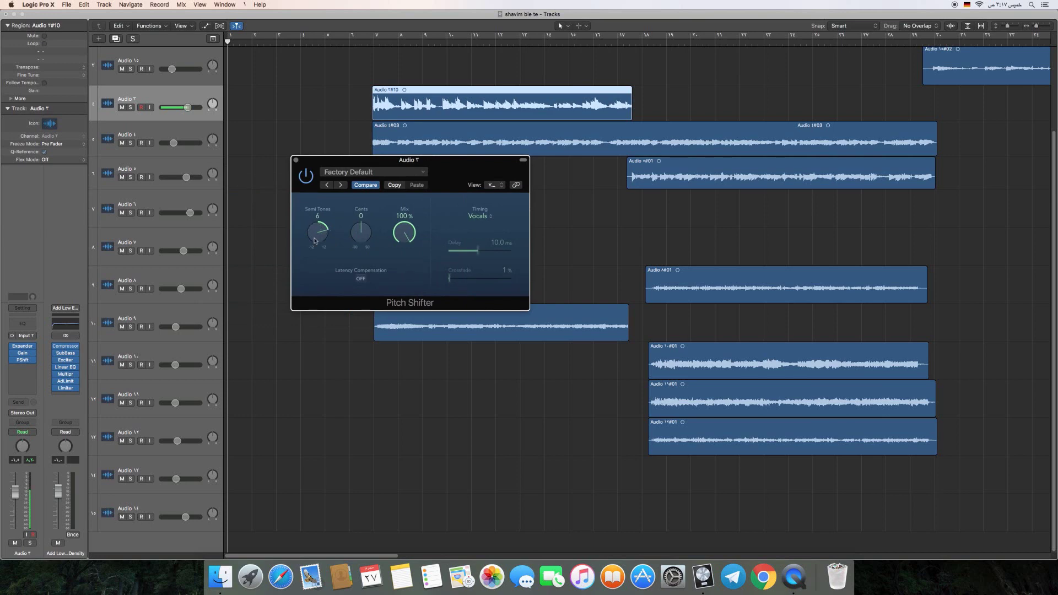
Try lower and higher Semi Tones shifts in the Pitch Shifter, ending on 7.
scroll(328, 235, down, 2)
scroll(329, 235, up, 2)
scroll(328, 234, down, 8)
scroll(328, 235, down, 7)
scroll(328, 235, up, 5)
scroll(328, 234, up, 1)
scroll(323, 235, up, 3)
scroll(322, 235, up, 3)
drag(339, 242, 326, 242)
scroll(324, 240, up, 3)
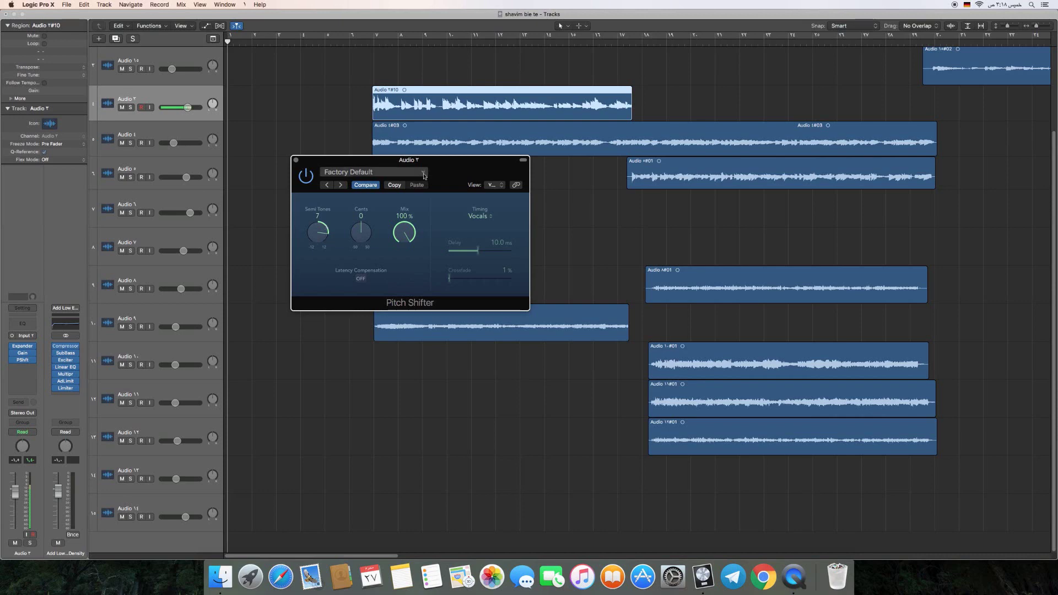
drag(433, 163, 375, 160)
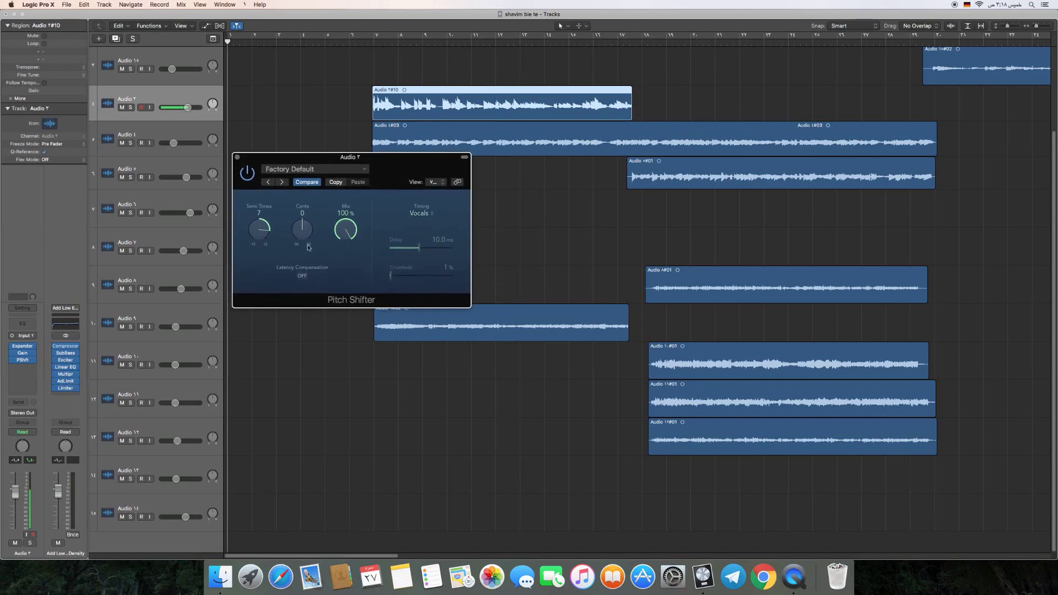
Set the Pitch Shifter's Semi Tones to 4 and move its window clear of the track headers.
drag(257, 241, 261, 236)
scroll(262, 238, up, 2)
scroll(263, 238, up, 1)
scroll(263, 238, down, 4)
scroll(263, 235, up, 4)
scroll(264, 235, down, 3)
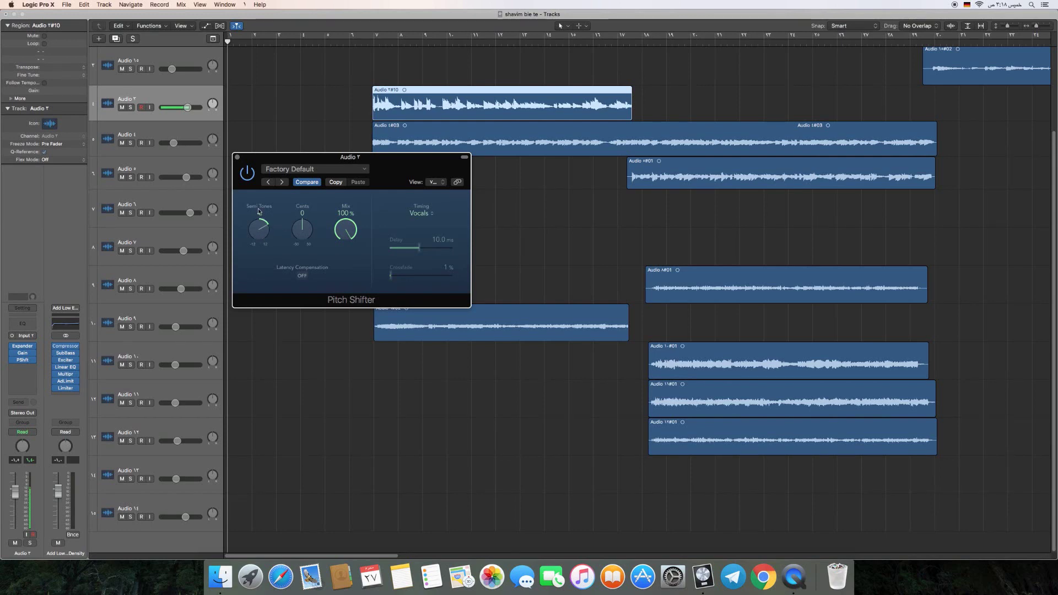
drag(306, 160, 351, 141)
drag(350, 146, 369, 159)
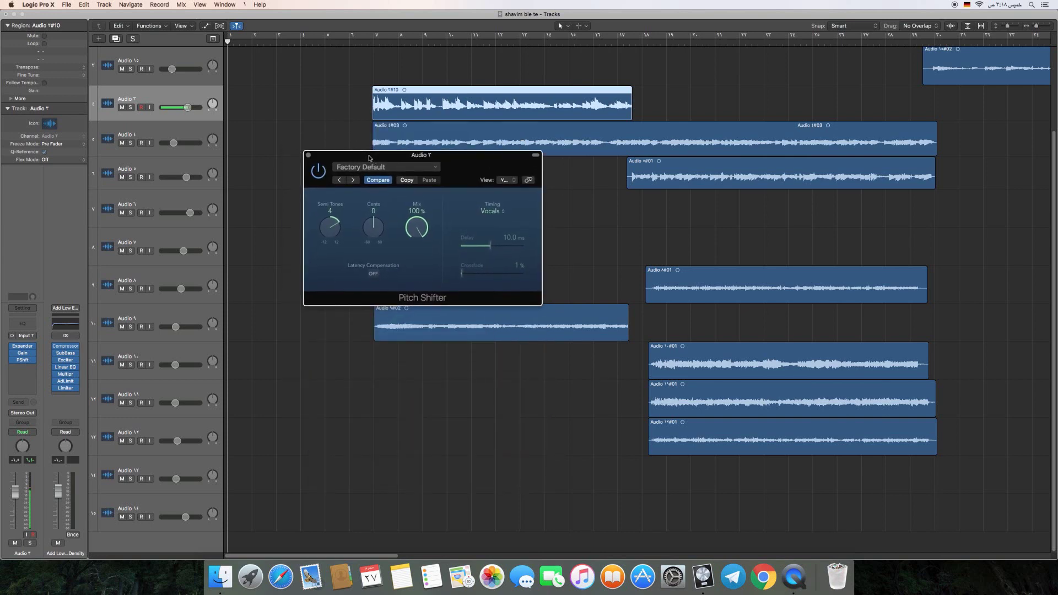